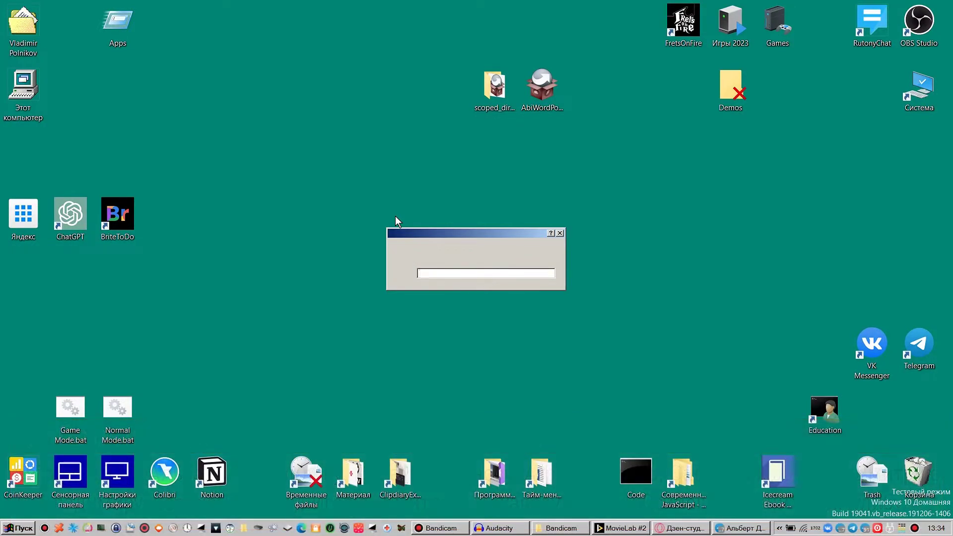
Step: Launch Notepad++, view the NZXT CAM entry in Zen.txt, and close the editor
text(note)
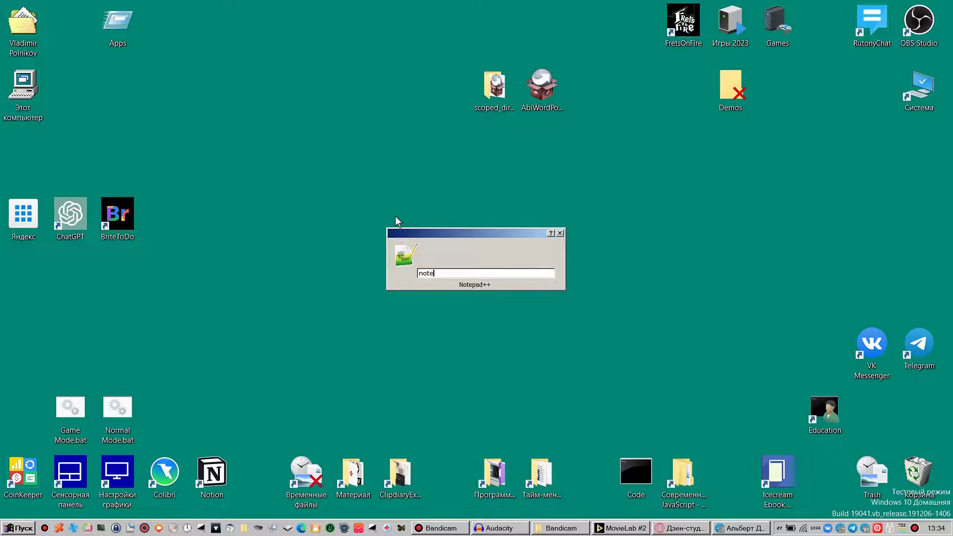
key(Return)
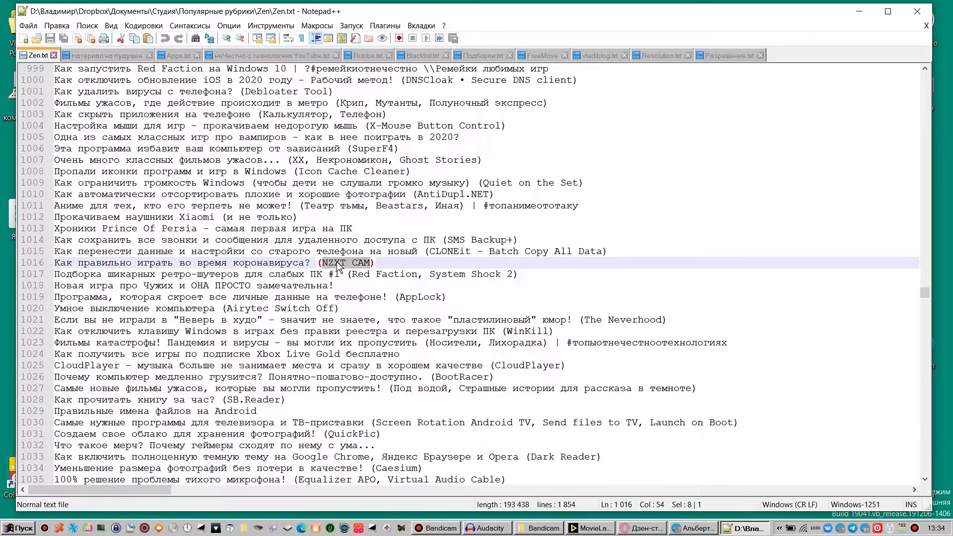
click(384, 265)
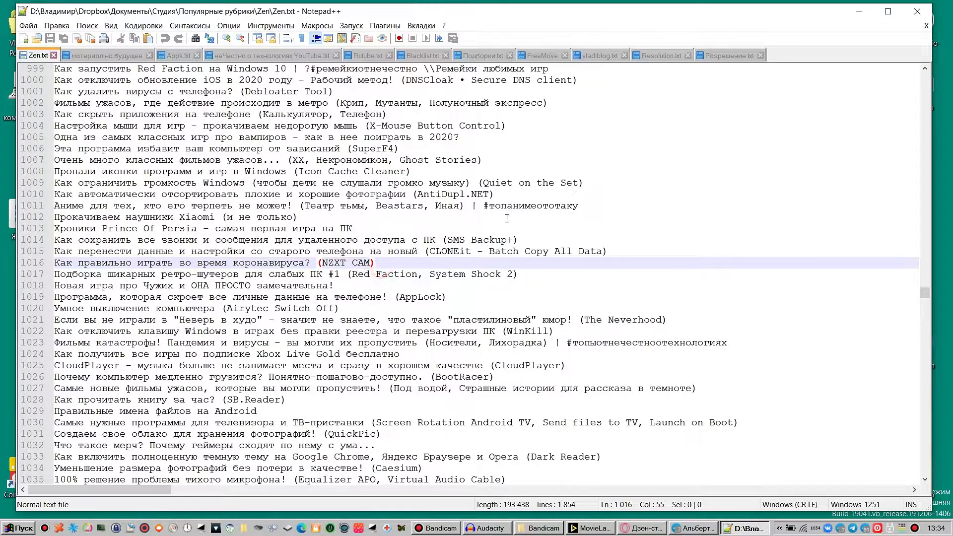
click(918, 11)
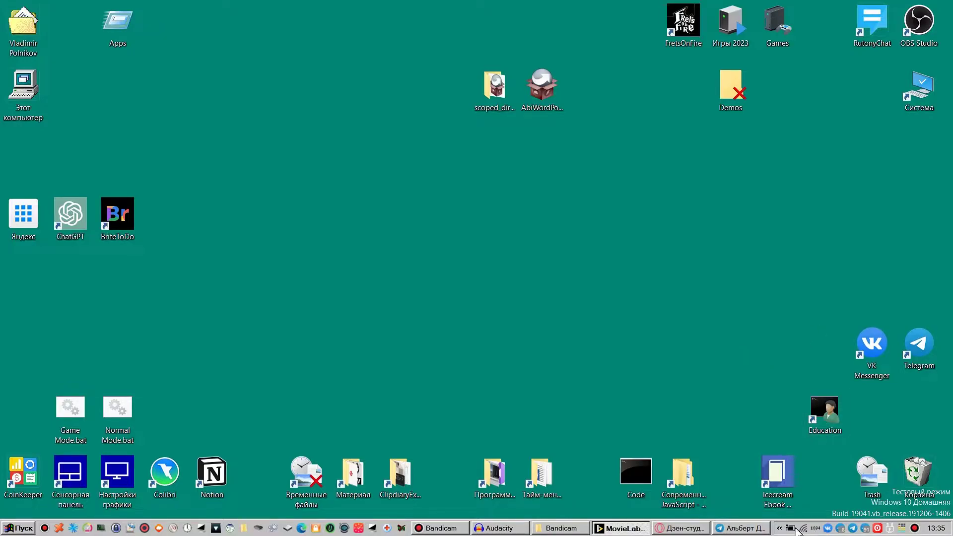
Step: Open FPS Monitor from the hidden notification icons and reposition its window on the desktop
click(780, 528)
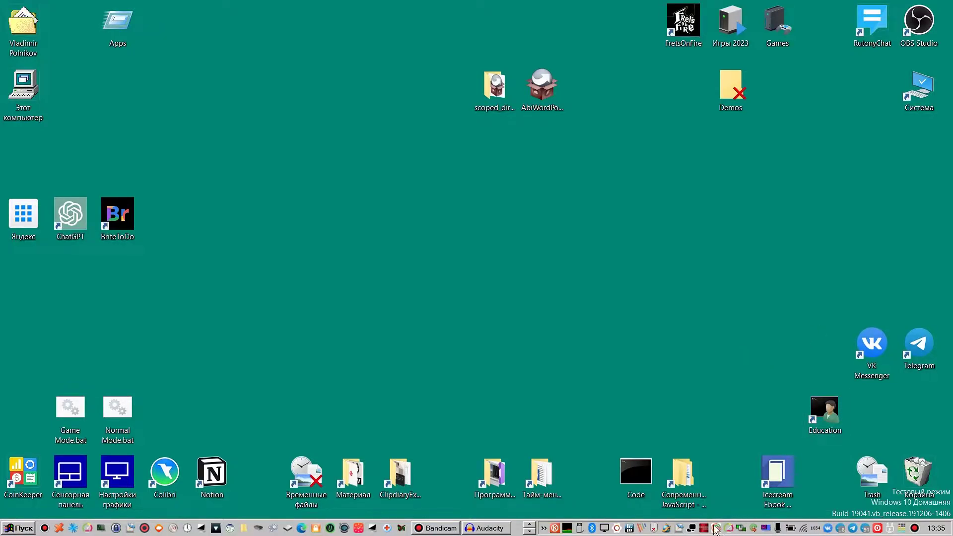
click(730, 528)
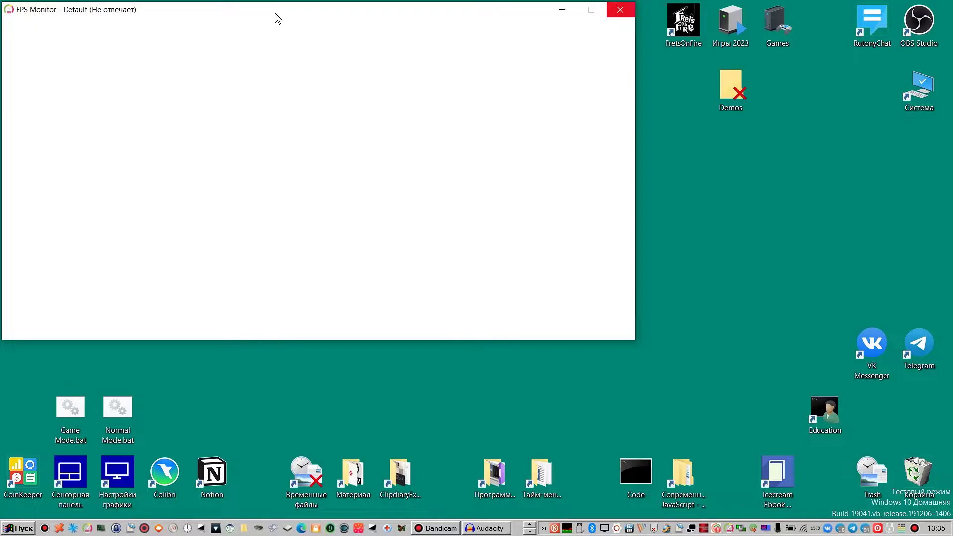
drag(273, 15, 350, 48)
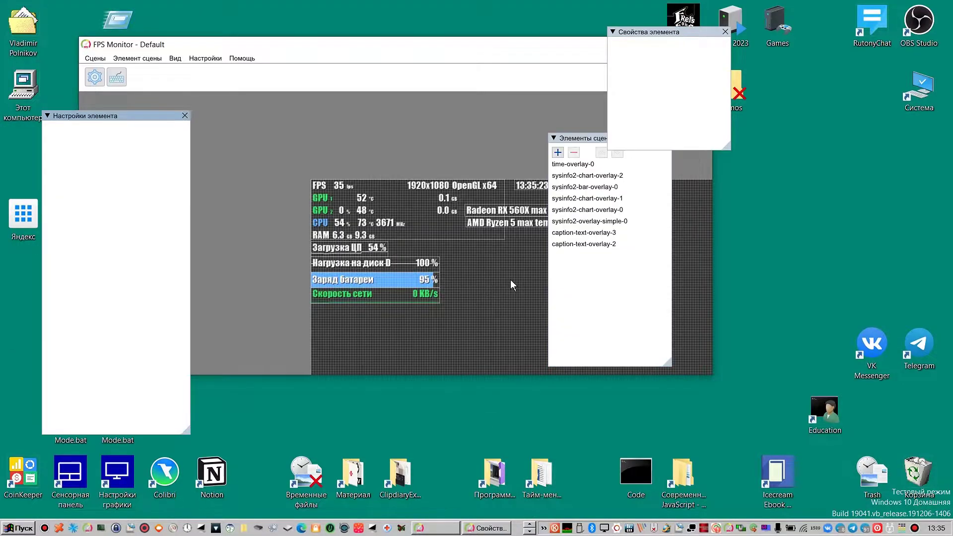
Step: Examine the FPS Monitor overlay scene with its hardware readings and clock, and close the program window
drag(502, 291, 413, 268)
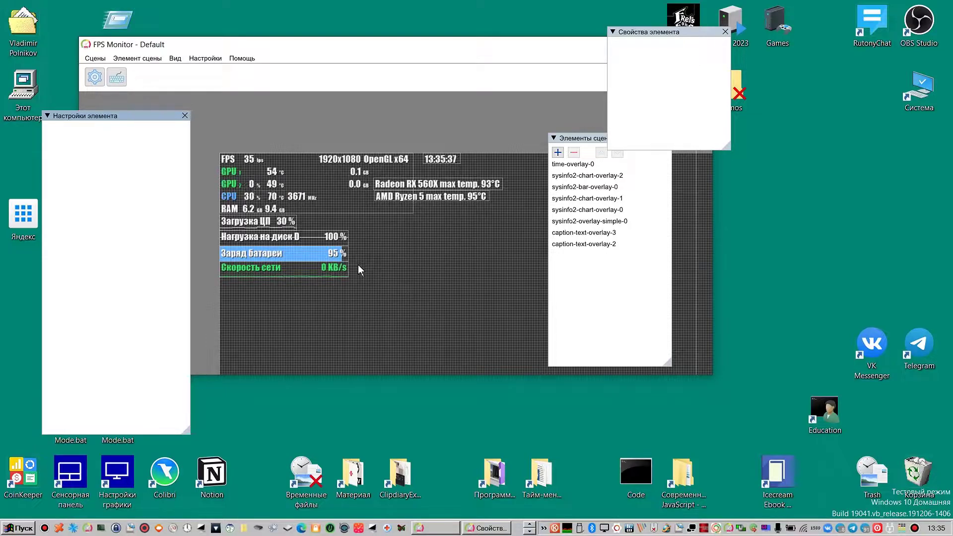
mouse_move(426, 204)
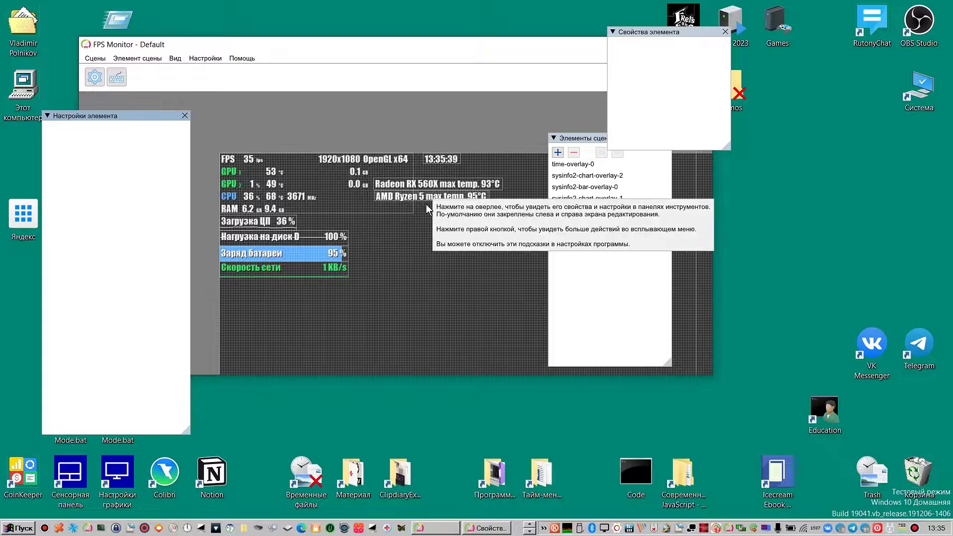
scroll(358, 223, up, 1)
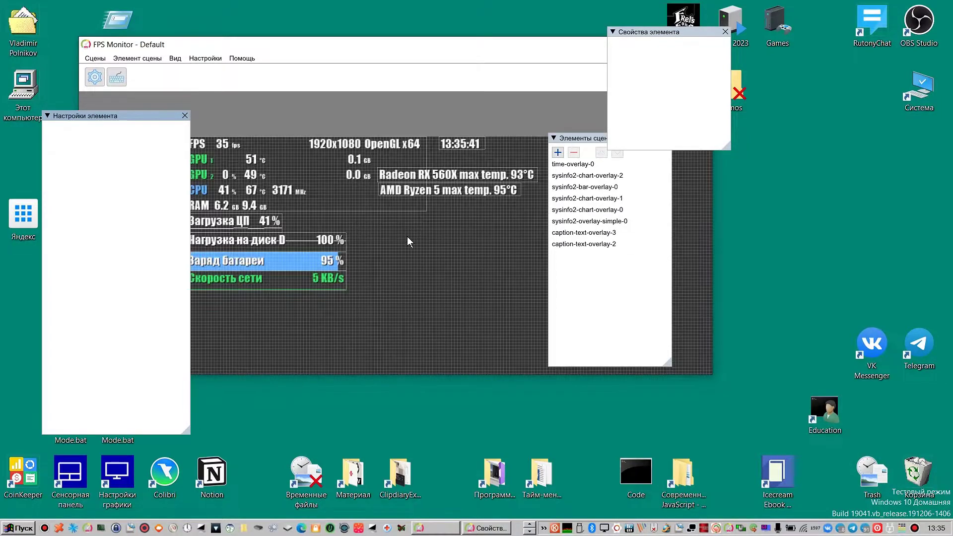
scroll(450, 195, down, 1)
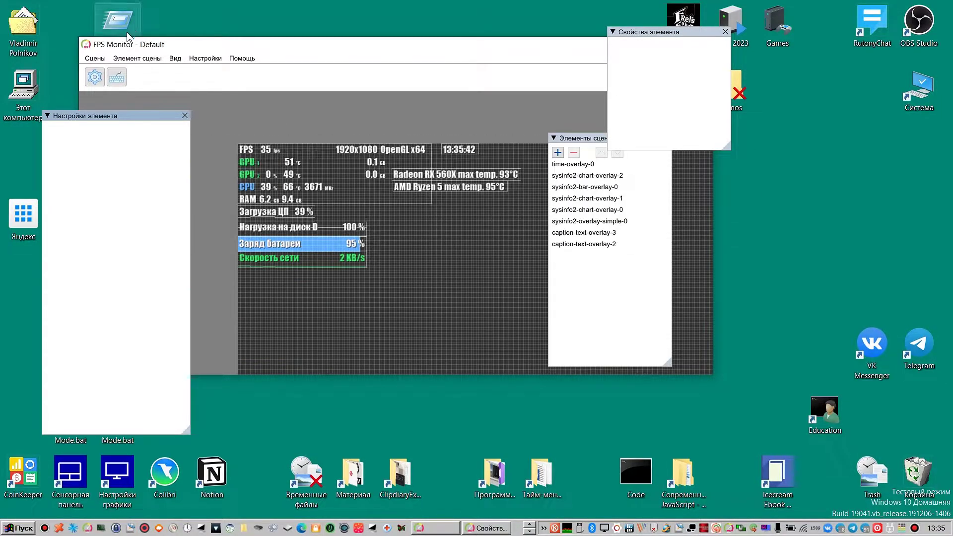
click(86, 44)
click(90, 127)
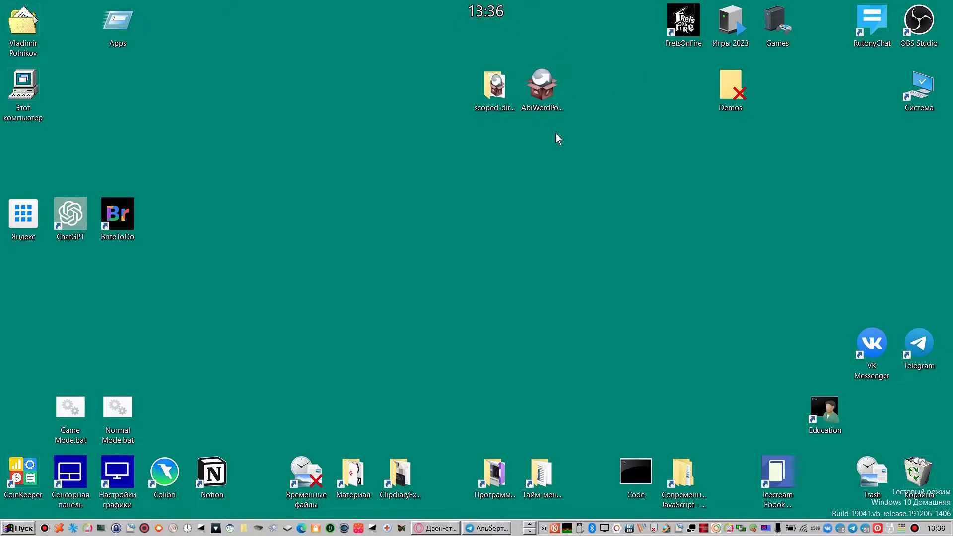
Step: Open Ashes Episode 1 from the Игры 2023 folder and launch Ashes2063Enriched2_23.pk3 with gzdoom.exe
double_click(732, 30)
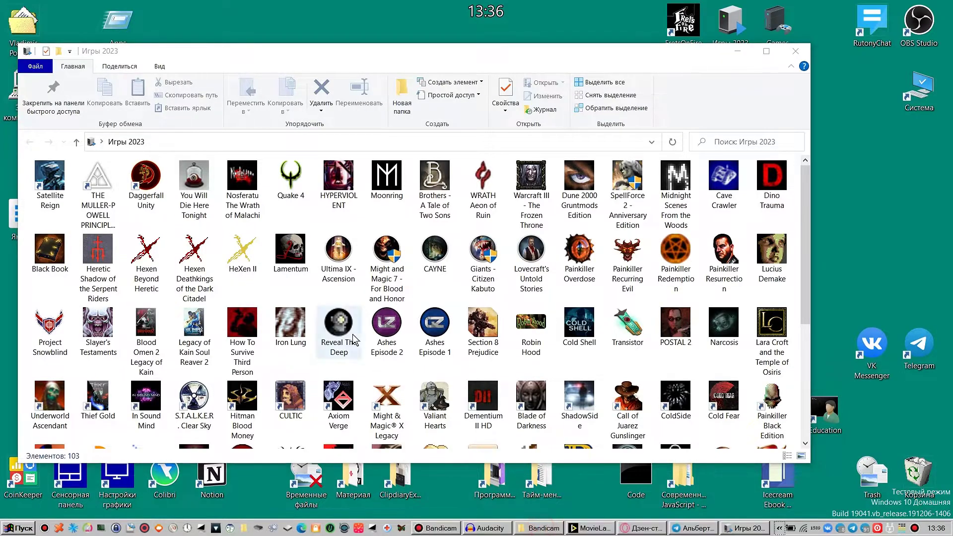
double_click(435, 325)
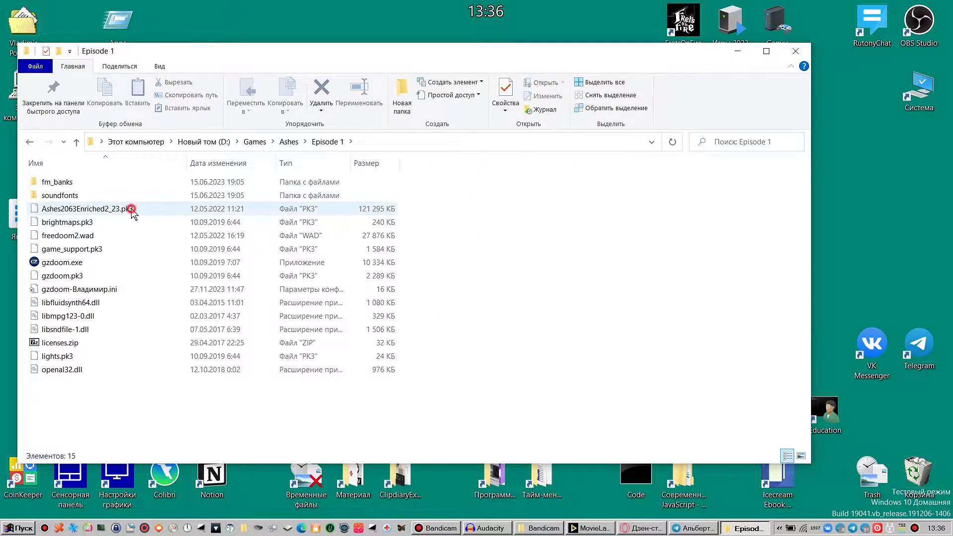
click(132, 210)
drag(89, 214, 63, 265)
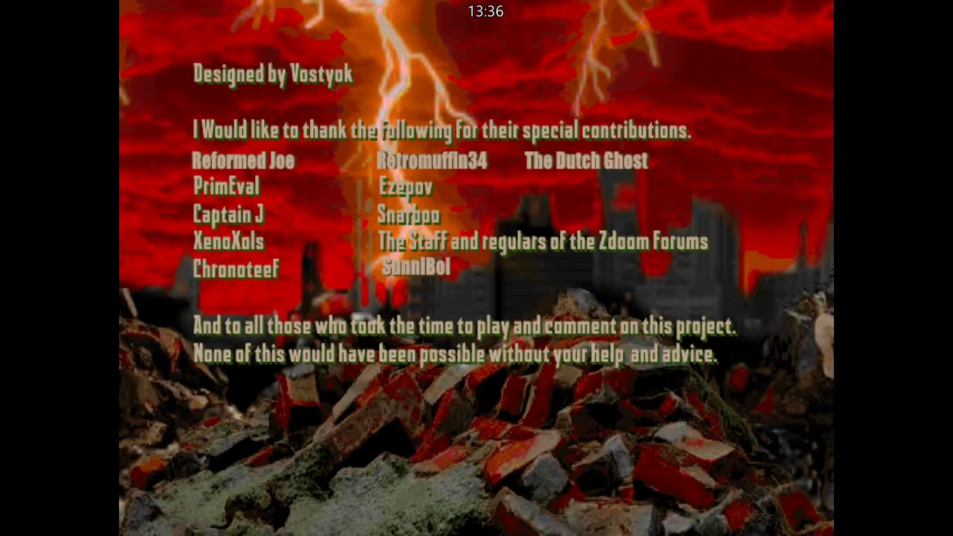
Step: Quit the Ashes 2063 game from its main menu and close the Episode 1 folder window
key(Escape)
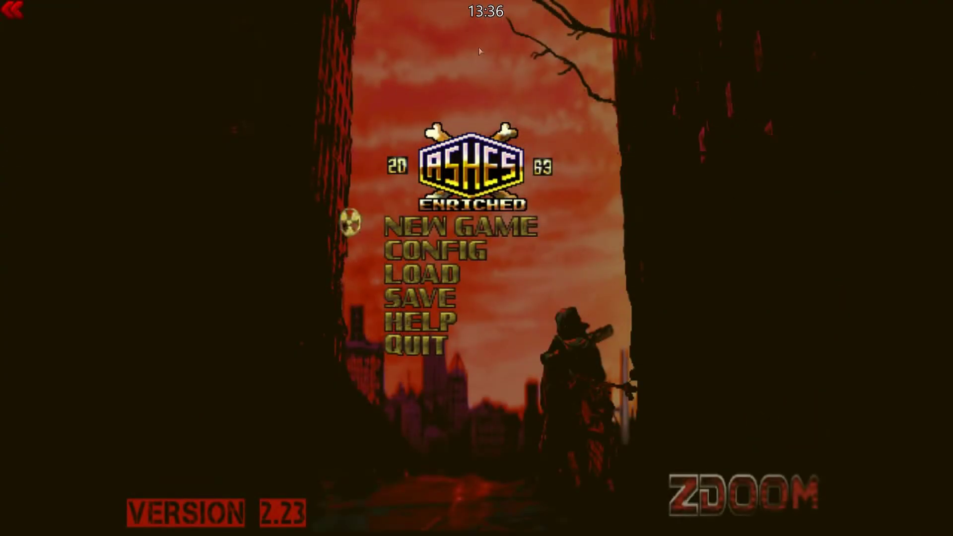
click(412, 347)
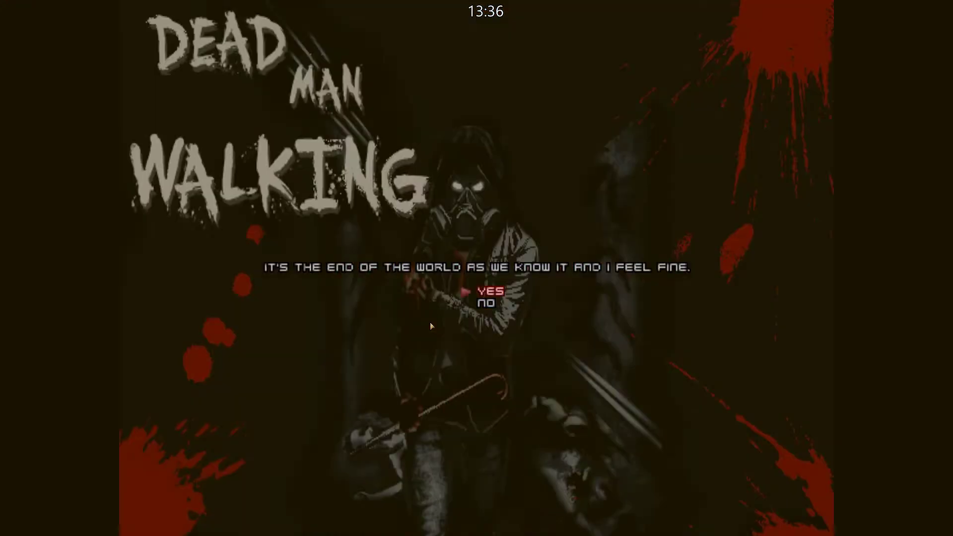
key(Return)
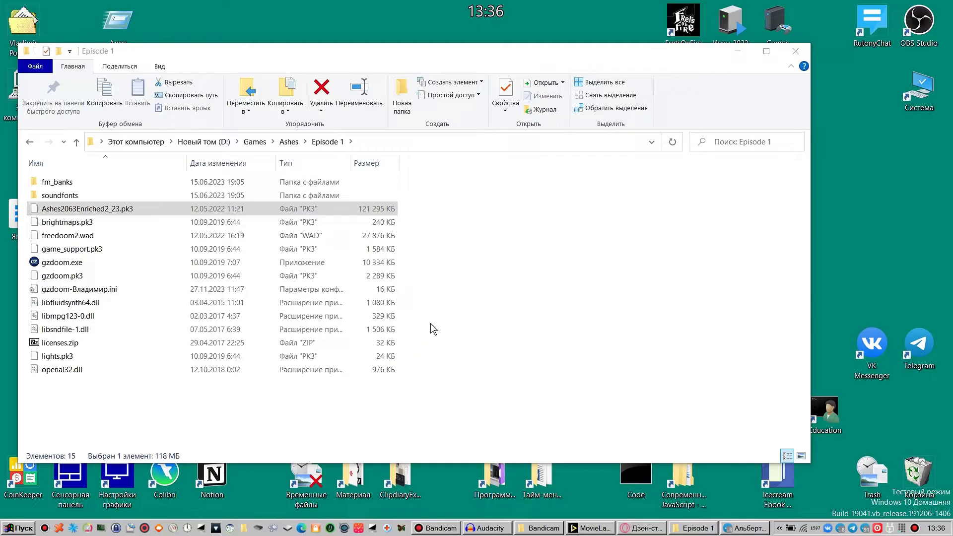
click(795, 52)
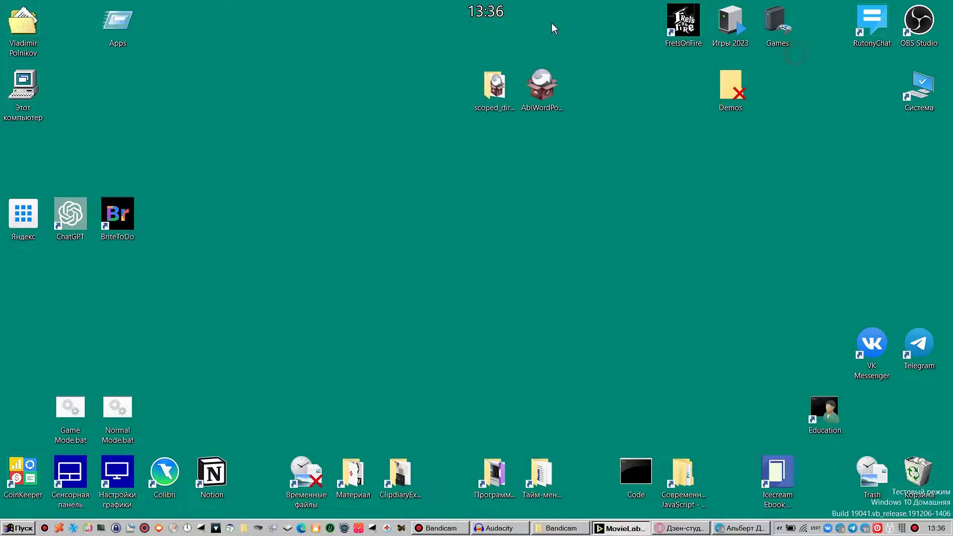
Step: View the desktop clock's context menu, dismissing the Telegram window that pops up over the desktop
right_click(493, 13)
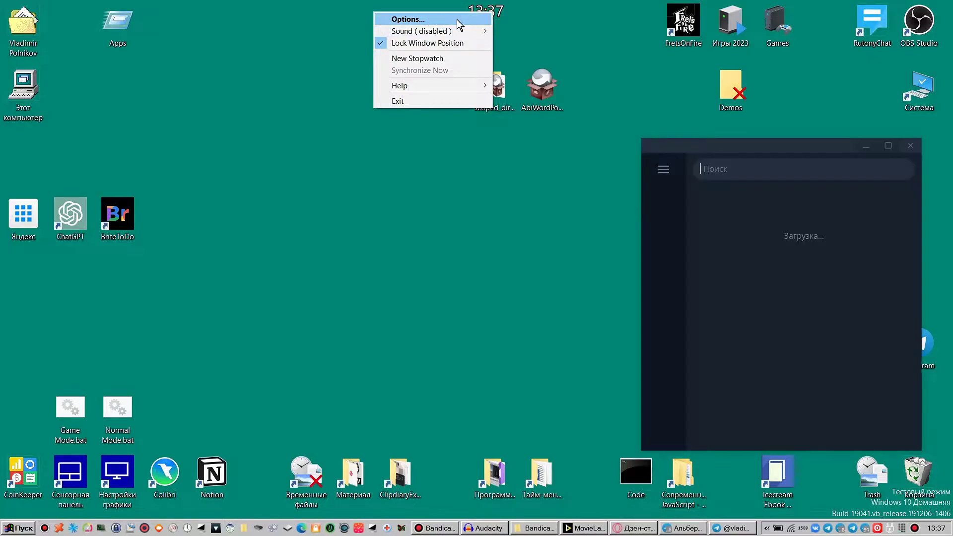
click(865, 151)
click(865, 151)
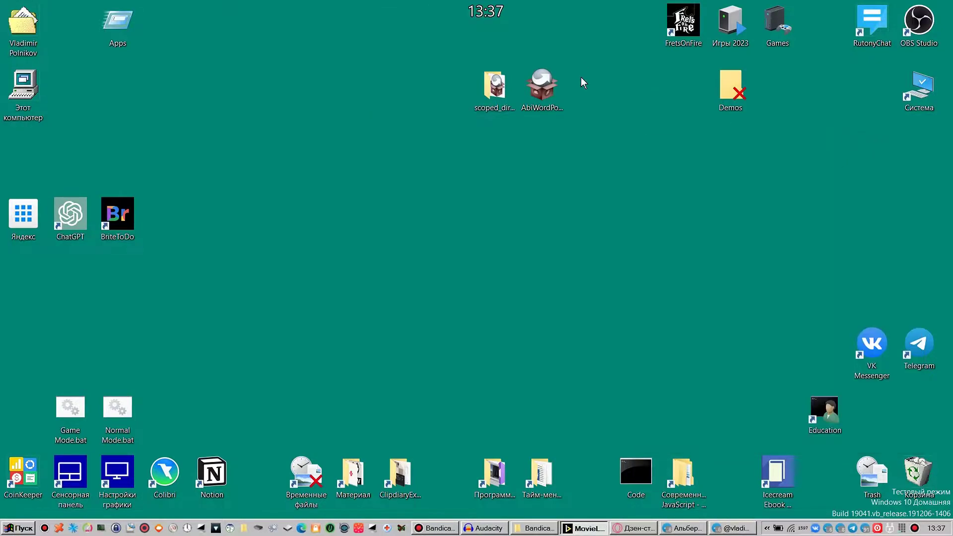
right_click(493, 17)
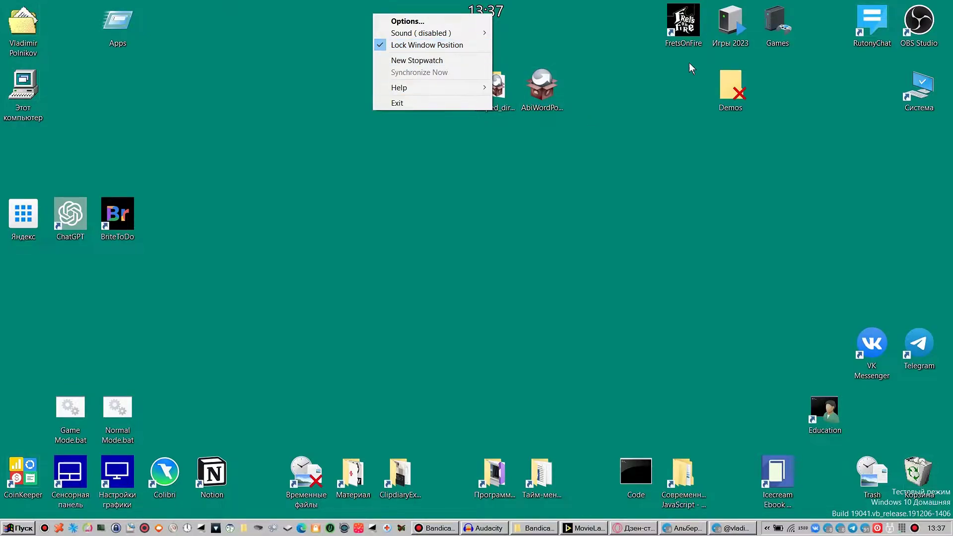
click(594, 100)
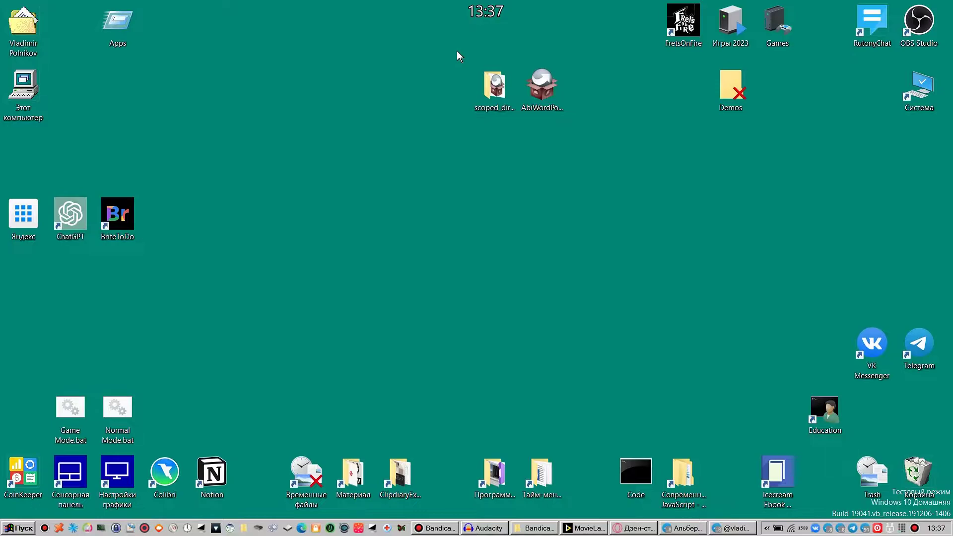
Step: Place the scoped_dir and AbiWordPortable icons under the desktop clock, and view the clock over the browser window before minimizing it
drag(593, 71, 502, 20)
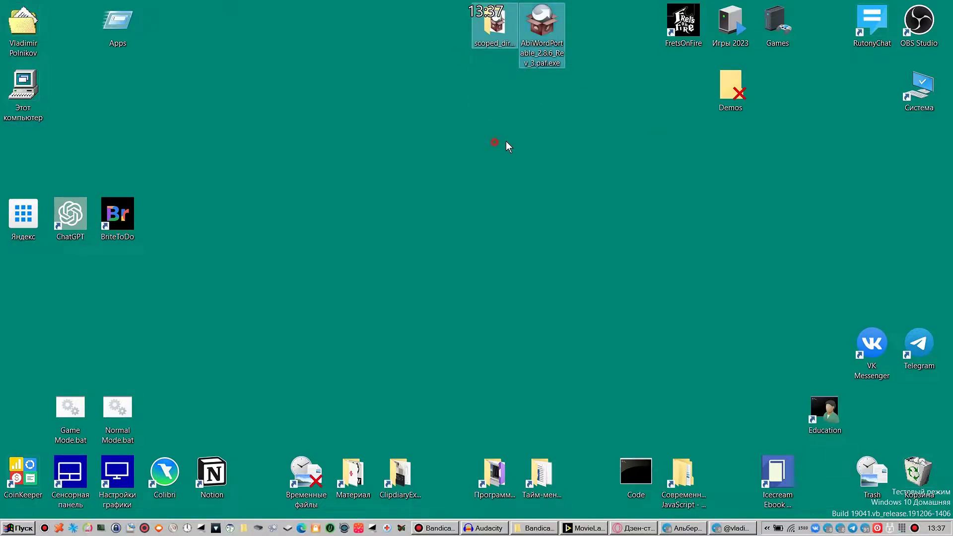
click(549, 101)
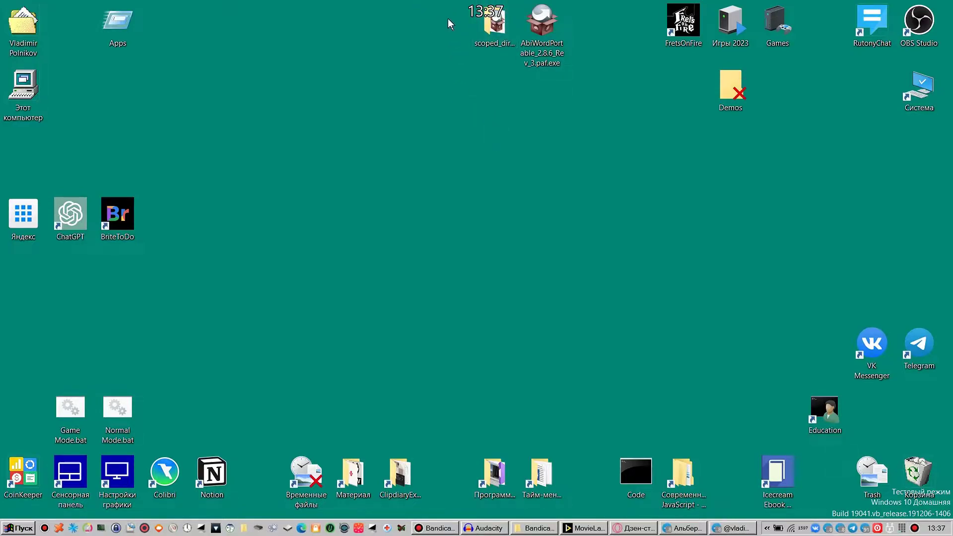
click(639, 521)
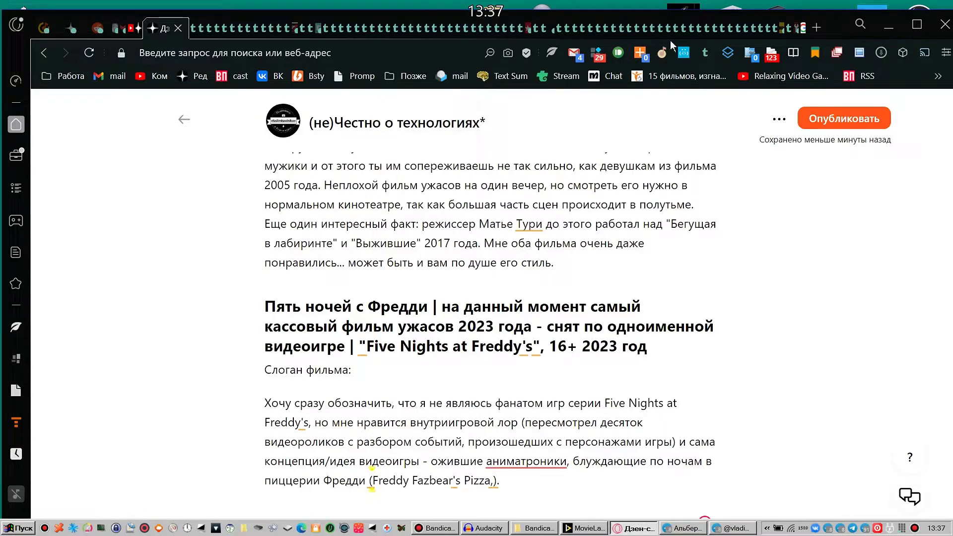
click(889, 25)
Step: Open the DS Clock options and view the custom font settings, cancelling the font dialog without changes
right_click(483, 12)
click(460, 17)
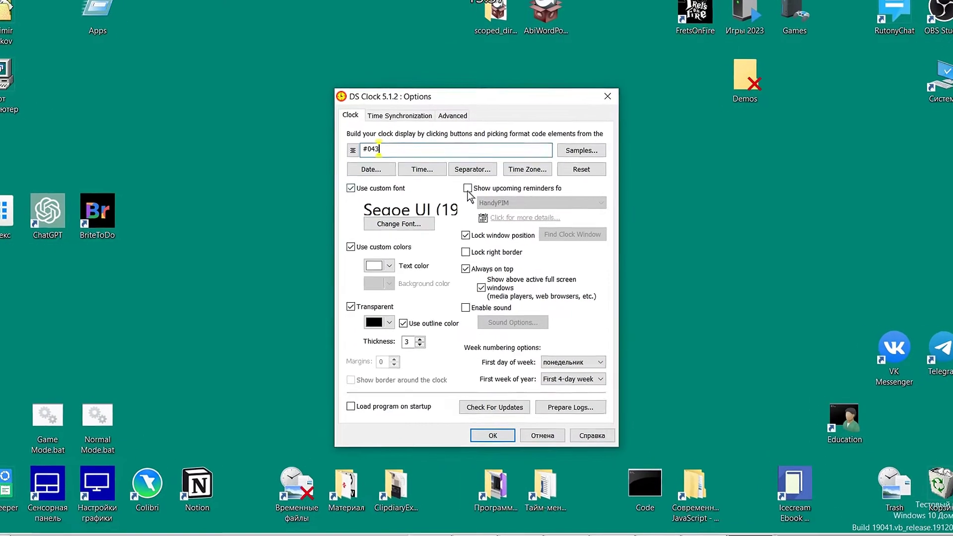
click(398, 224)
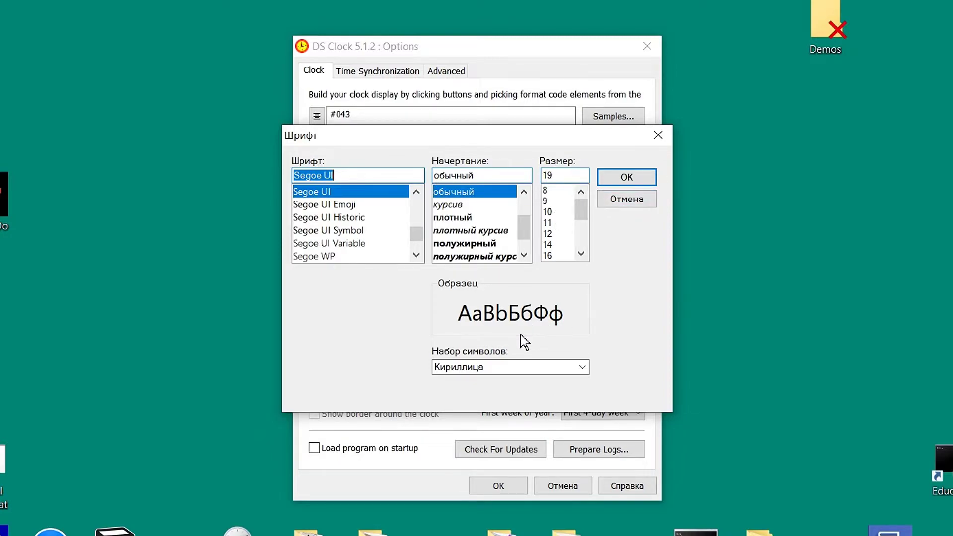
click(636, 199)
Step: Examine the date, time and separator format codes available for building the clock display
click(344, 141)
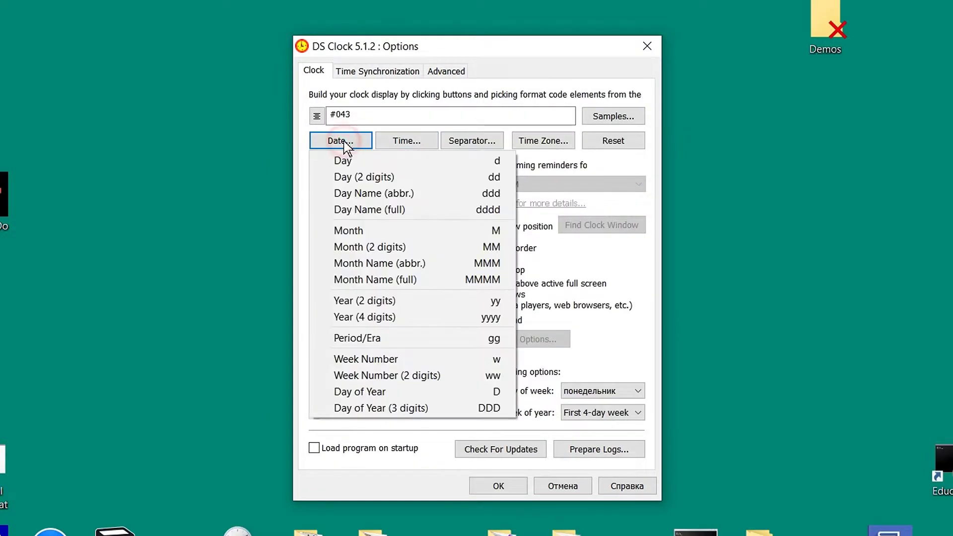
click(423, 140)
click(426, 140)
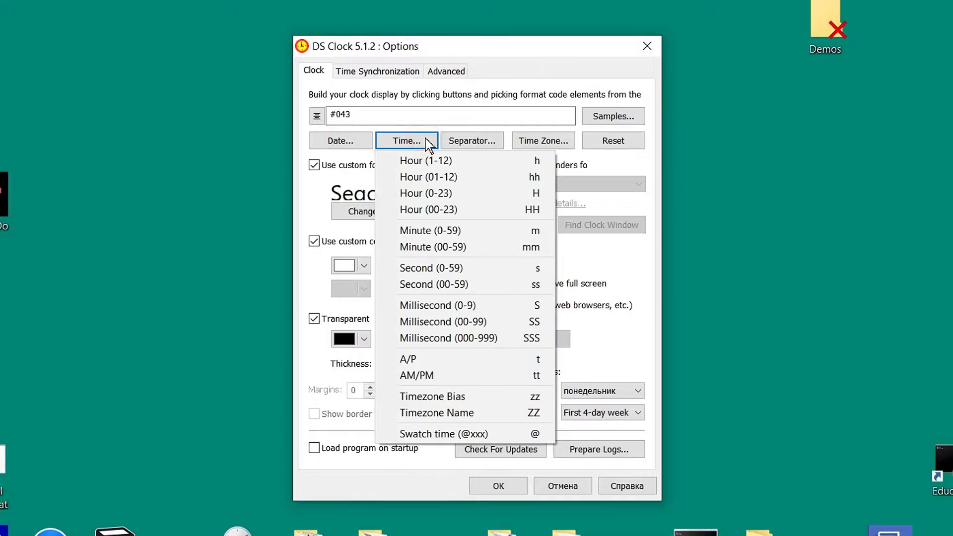
click(470, 140)
click(471, 141)
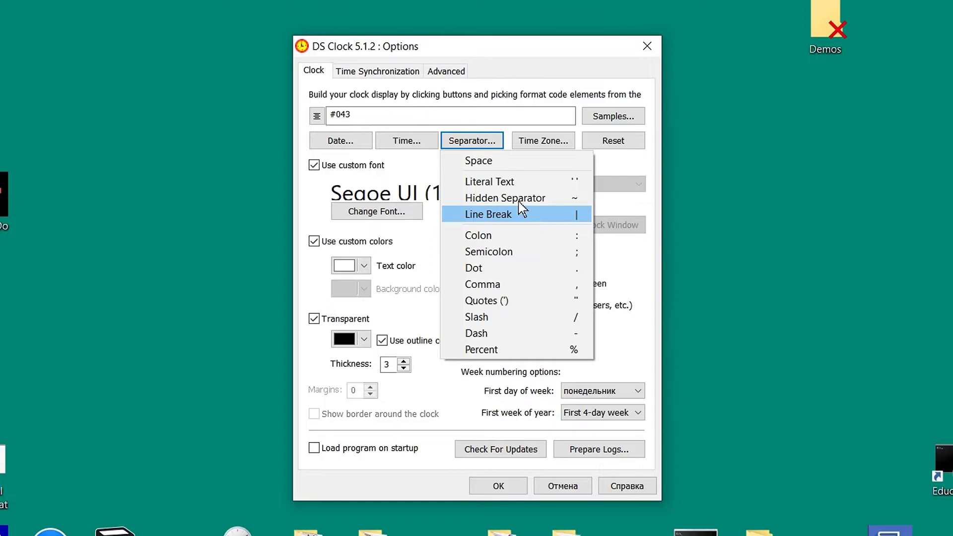
click(404, 141)
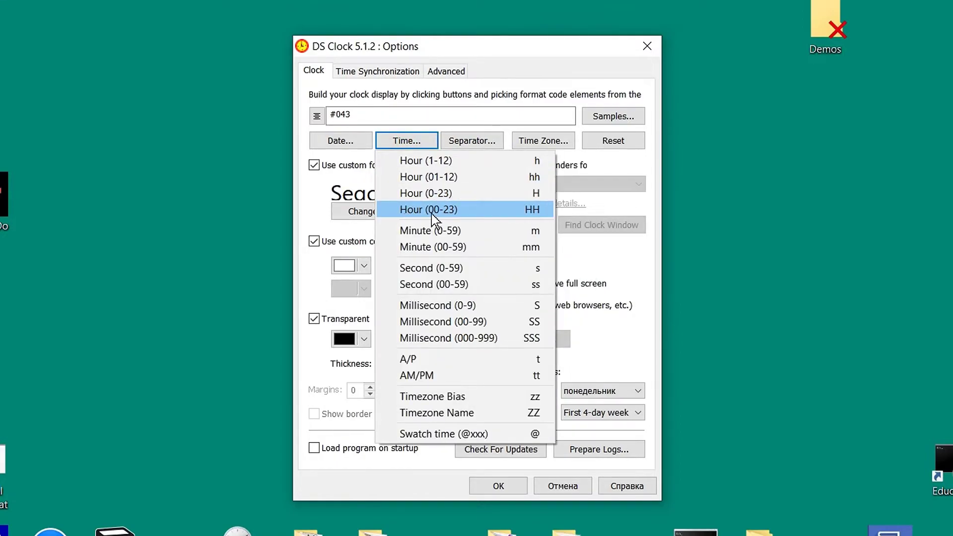
click(481, 213)
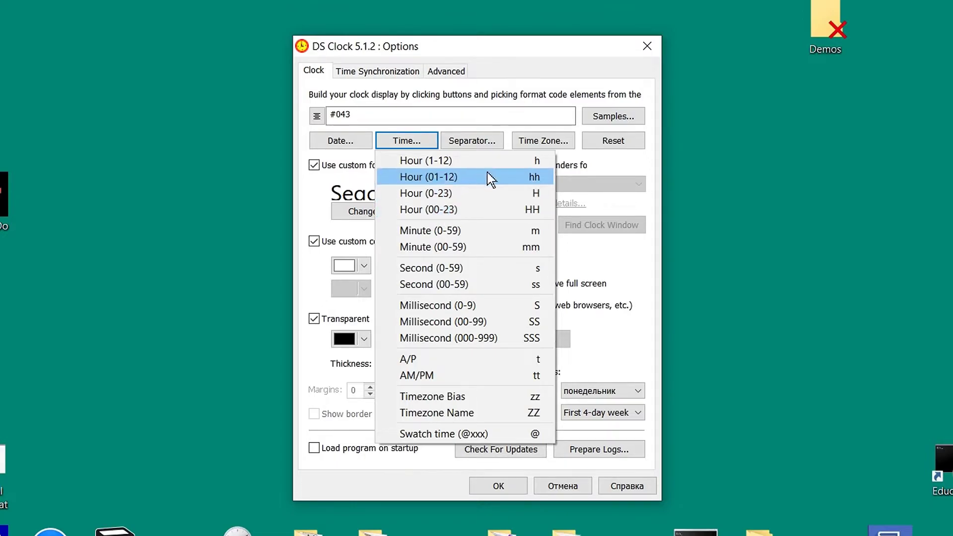
click(511, 48)
Step: View the color choices for the clock's text and close the palette without picking one
click(369, 267)
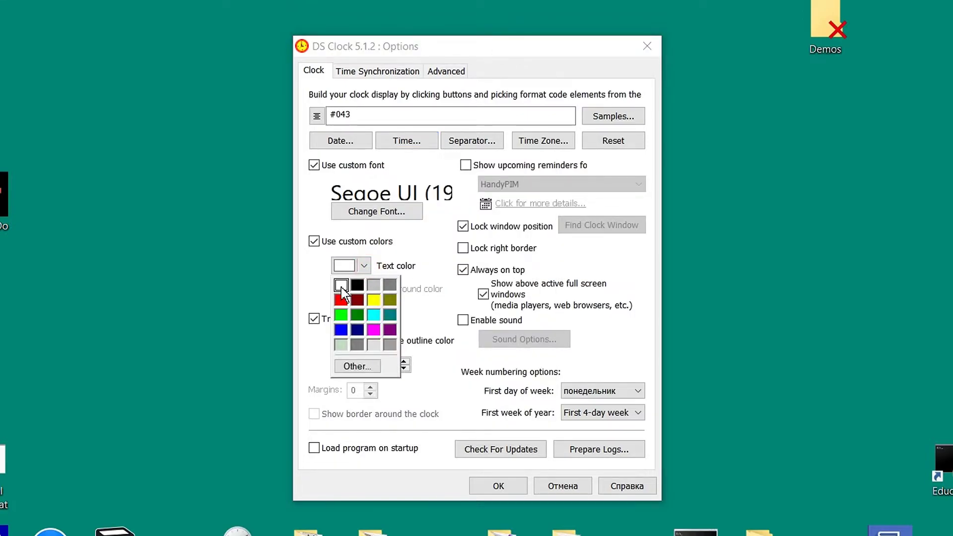
click(366, 267)
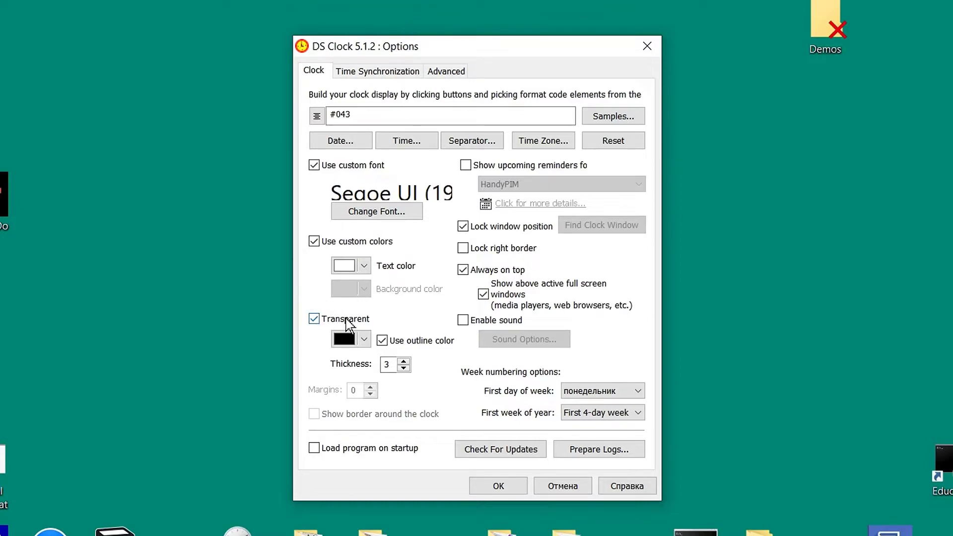
Step: Turn the outline color of the transparent clock off and back on
click(382, 340)
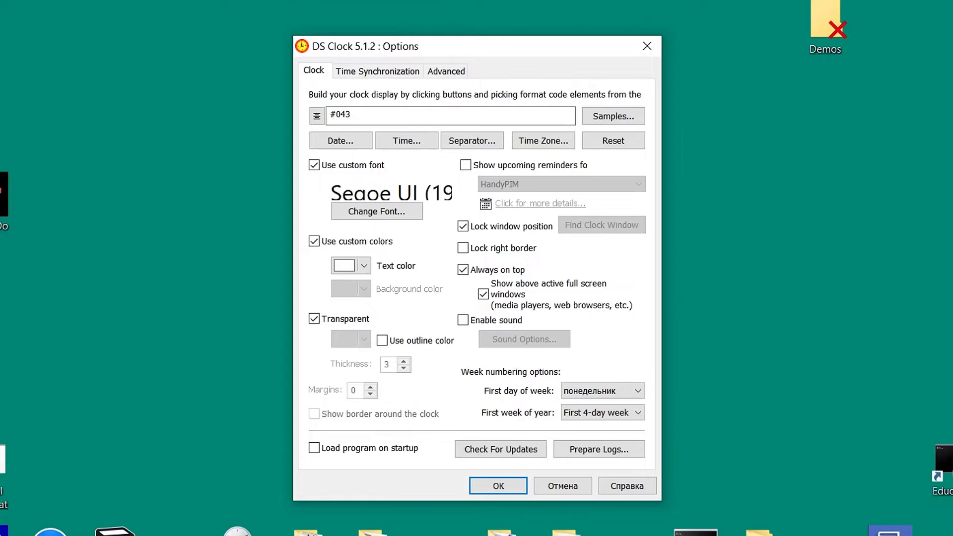
click(383, 342)
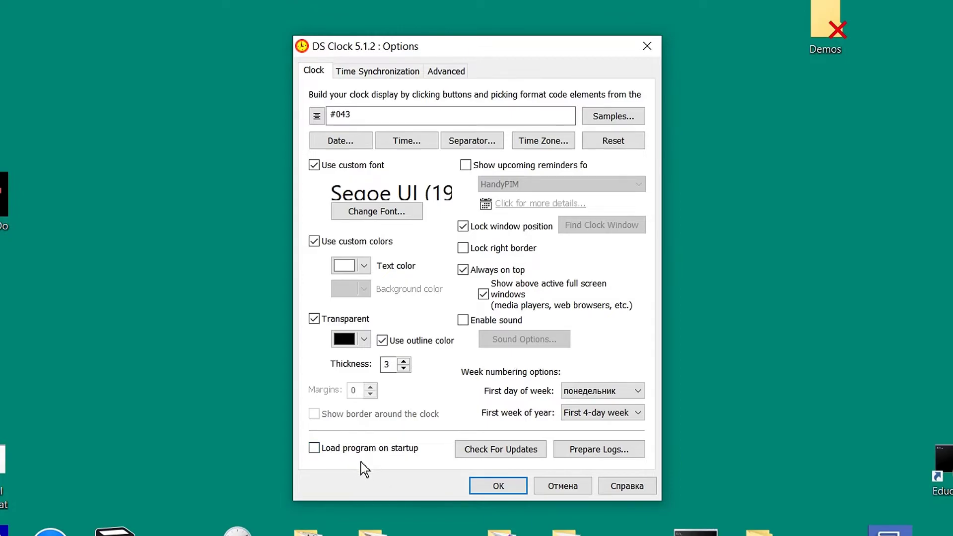
Step: Bring up the quick launcher and run its DS Clock entry
key(alt+F2)
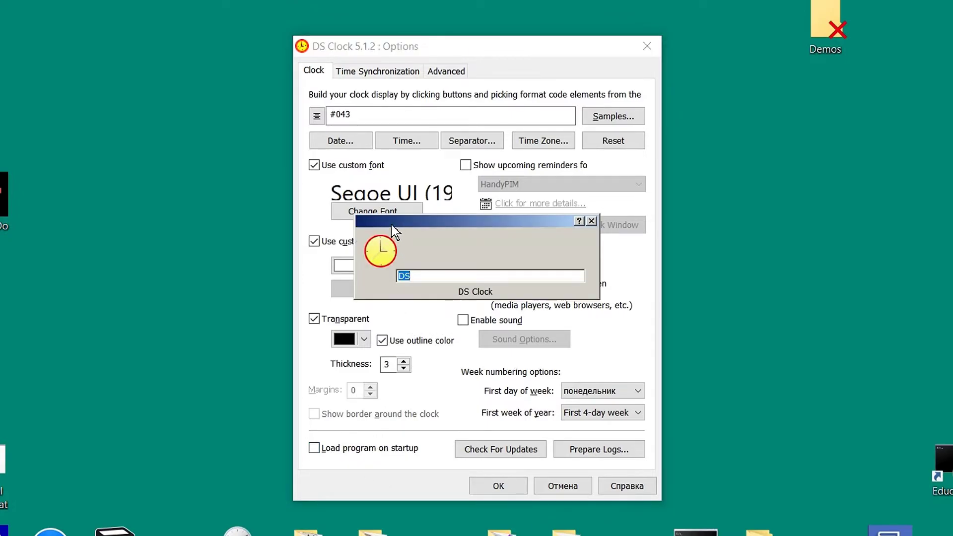
click(433, 275)
key(Return)
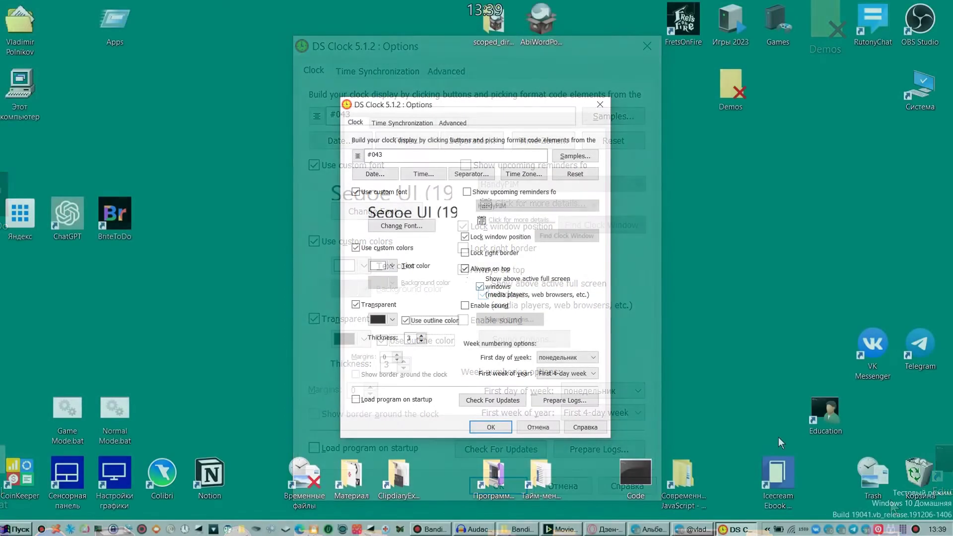
Step: Switch to FPS Monitor, move the DS Clock options window aside, and examine the overlay's time and system readings
click(767, 530)
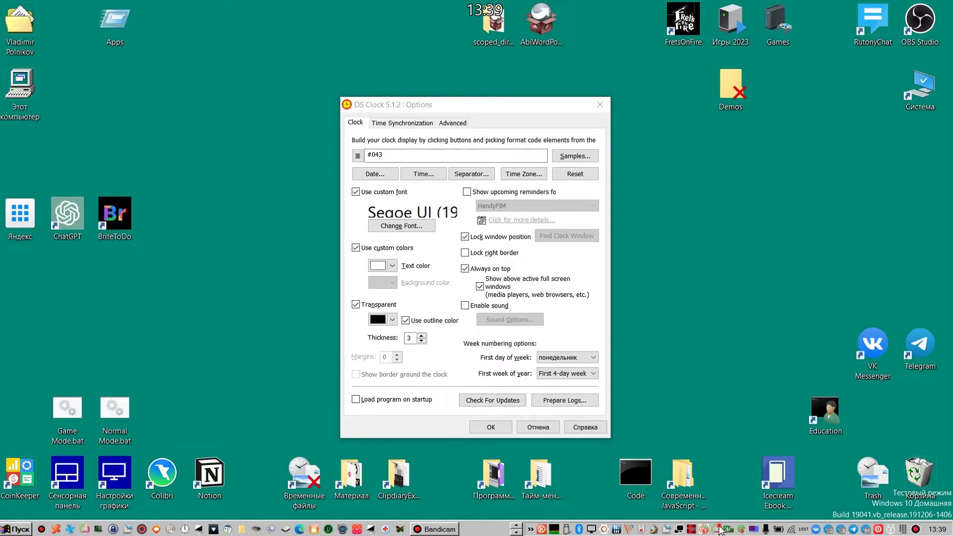
drag(460, 103, 711, 166)
click(431, 241)
scroll(372, 231, up, 2)
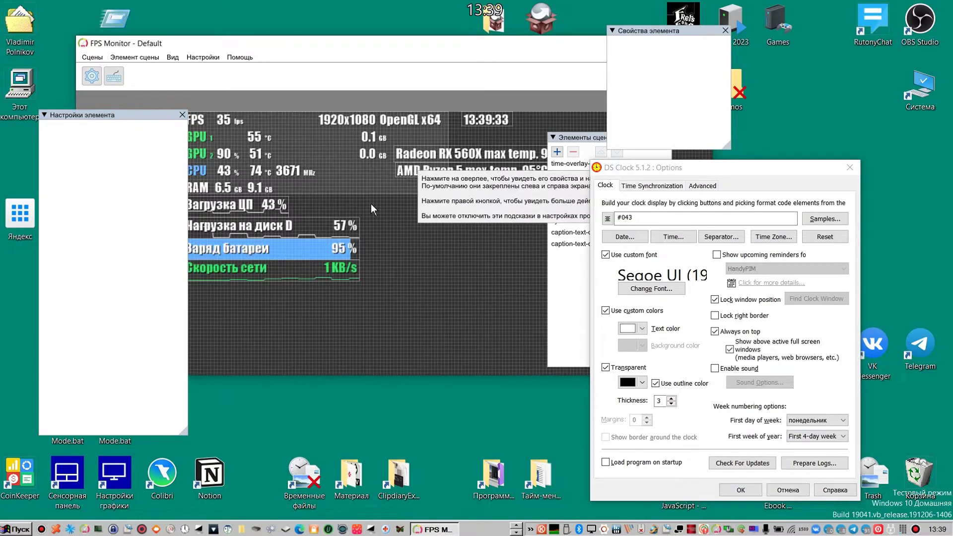
scroll(444, 247, down, 3)
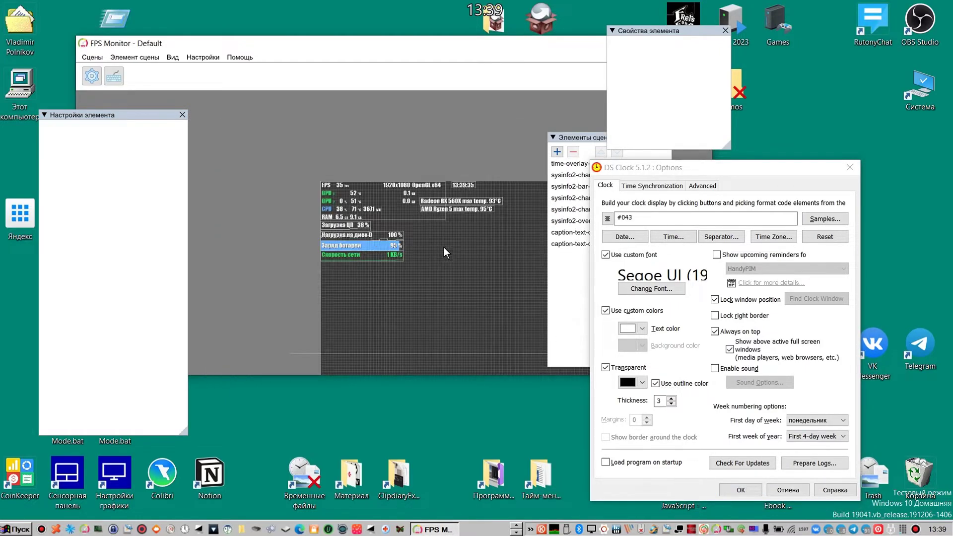
scroll(466, 244, up, 2)
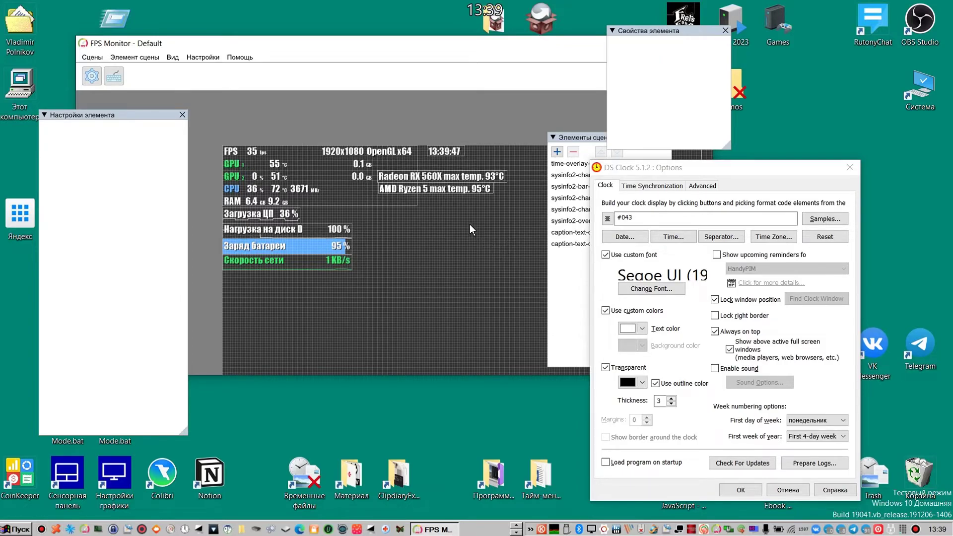
scroll(423, 241, up, 1)
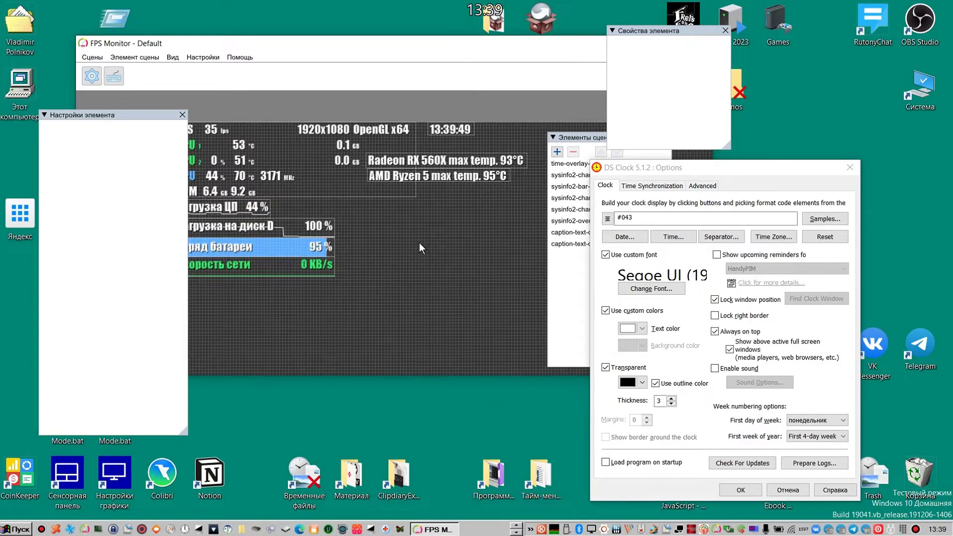
scroll(398, 231, down, 1)
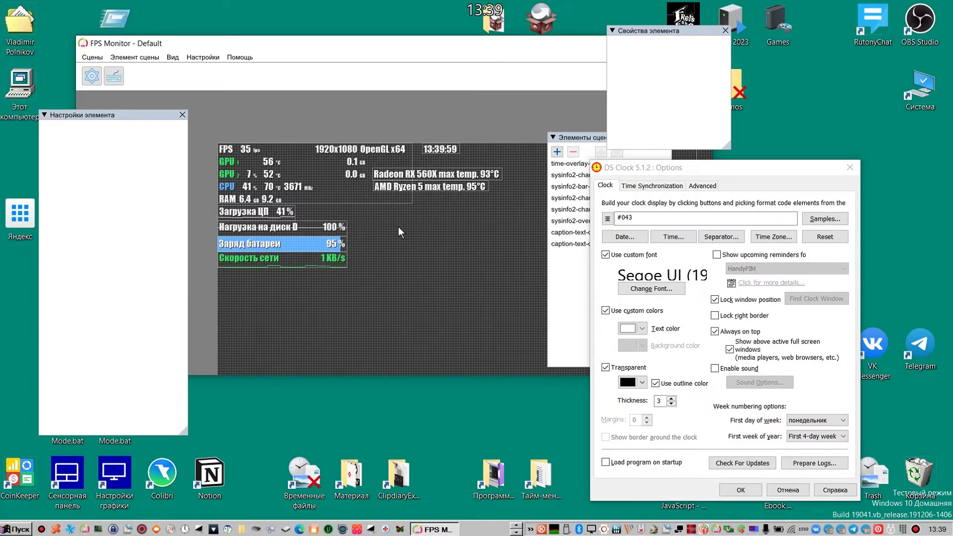
Step: Collapse the expanded notification-area icons so the taskbar shows the open windows
click(531, 529)
click(531, 530)
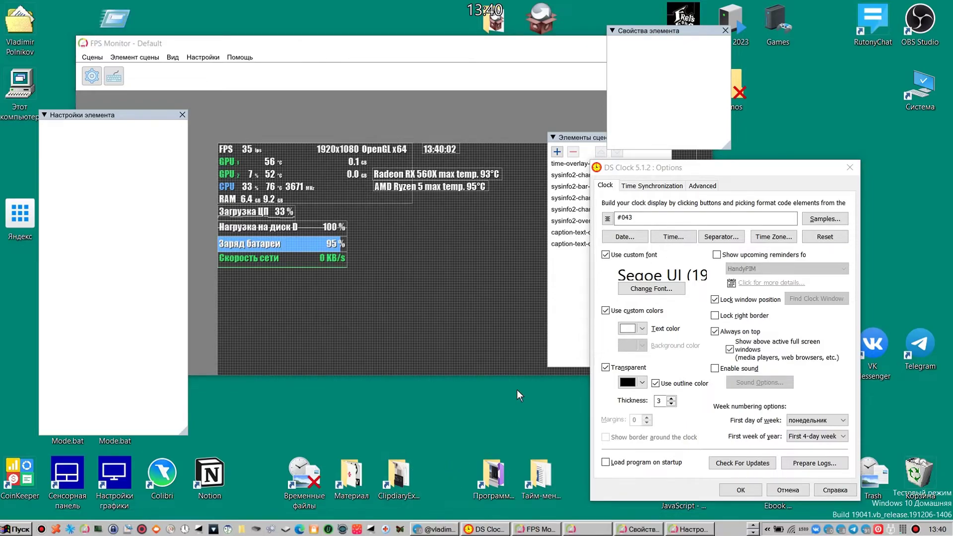
key(super)
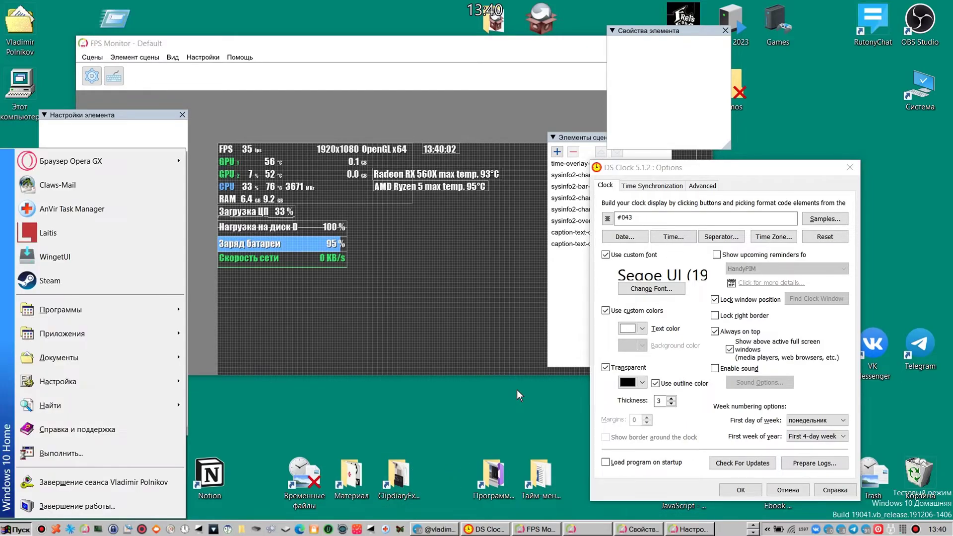
key(Escape)
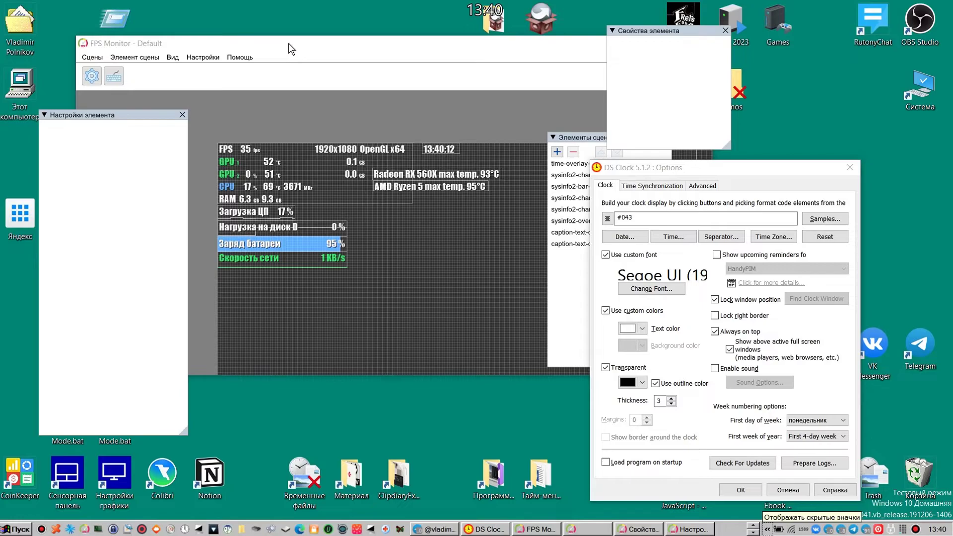
Step: Close FPS Monitor and move the DS Clock options window back to the middle of the desktop
right_click(324, 39)
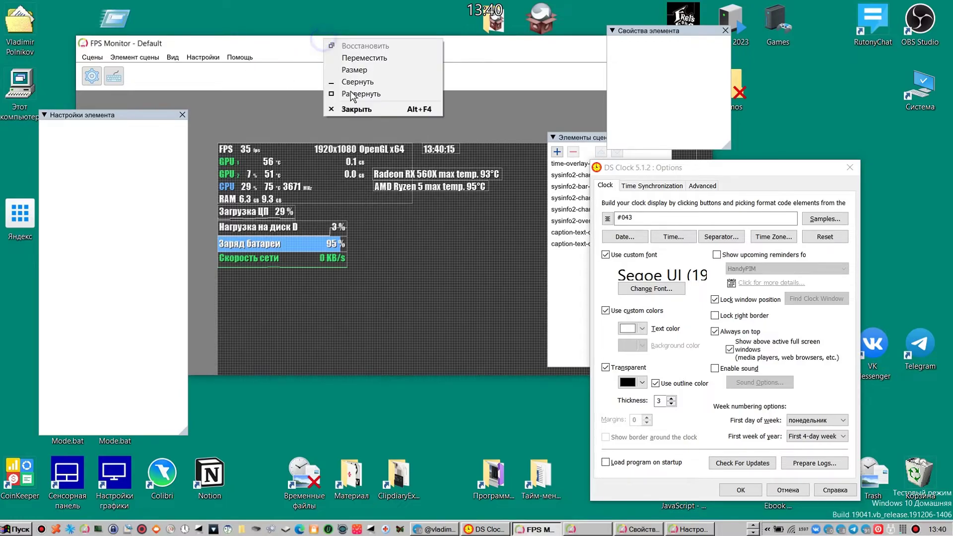
click(365, 110)
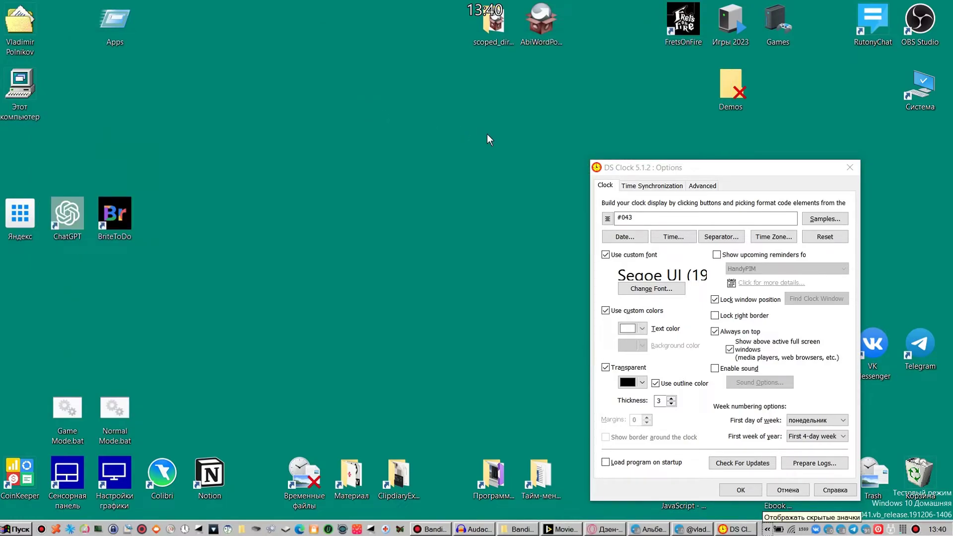
drag(638, 169, 383, 102)
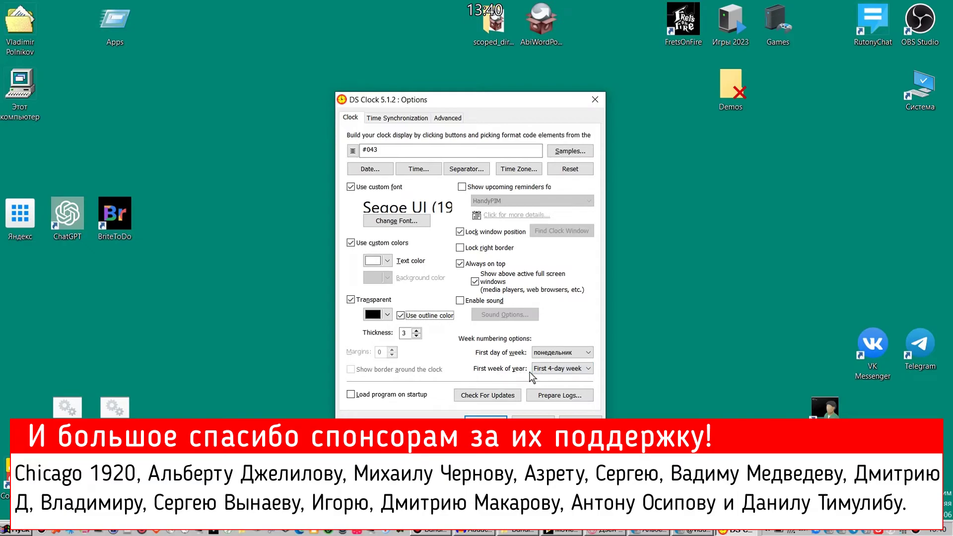
Step: View the choices for the first week of the year and close the list without changing it
click(556, 371)
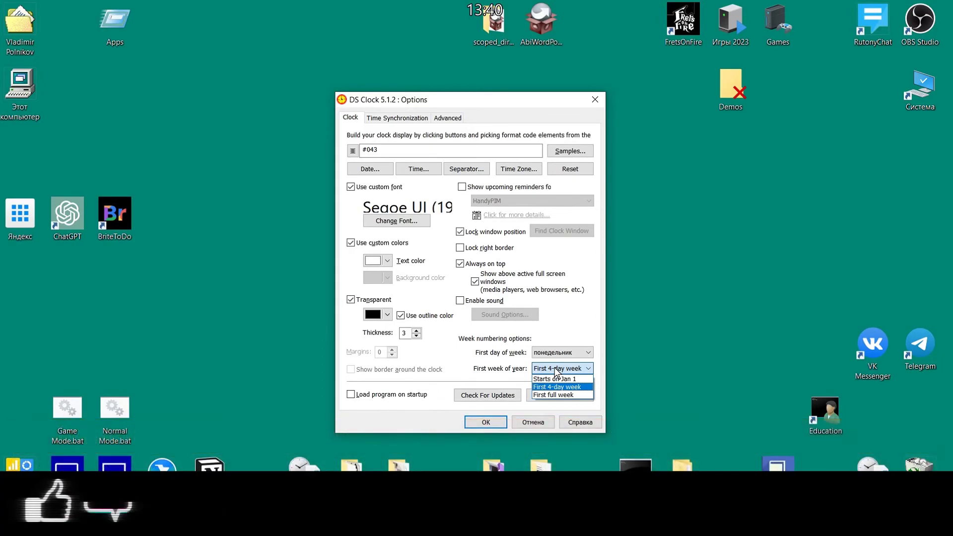
click(555, 368)
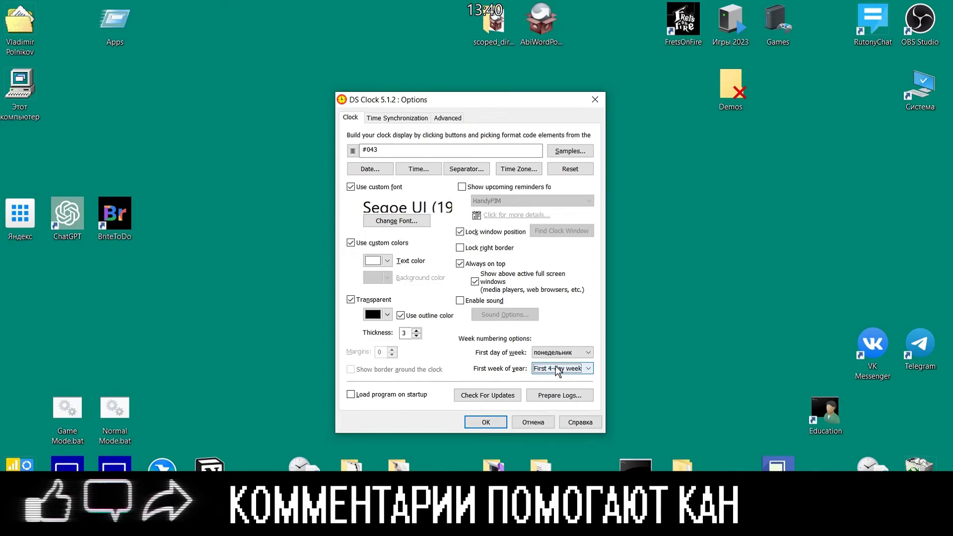